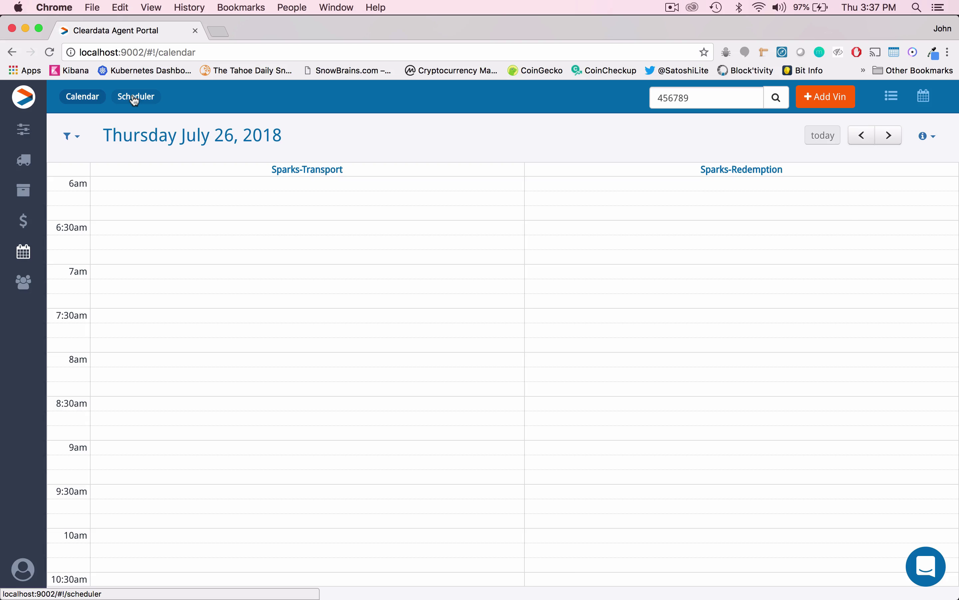
Go to the Scheduler page listing the existing Sparks calendars.
click(135, 100)
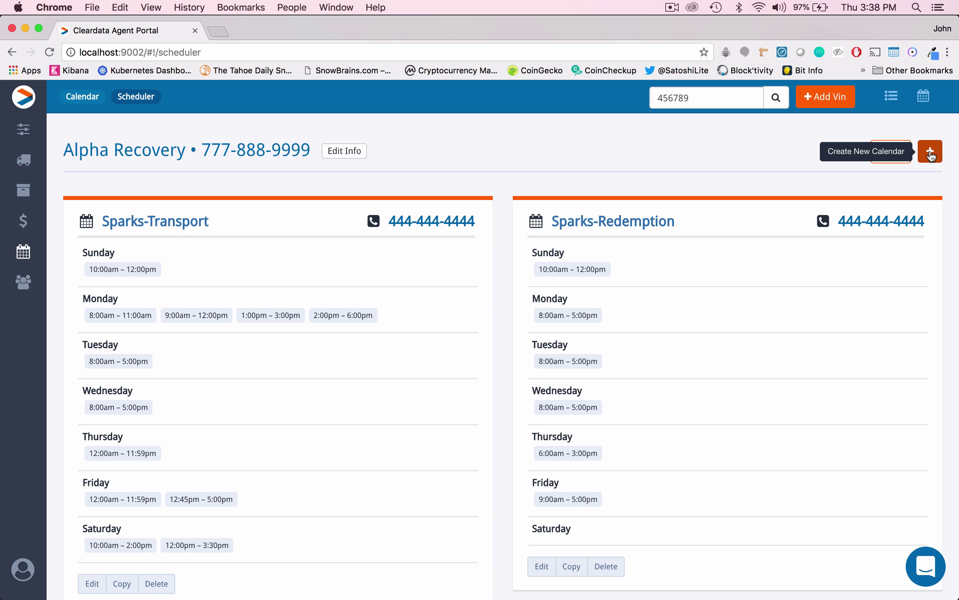
Start a new calendar named Sparks Transport for Sparks Lot with Transport/Delivery appointment type.
click(931, 154)
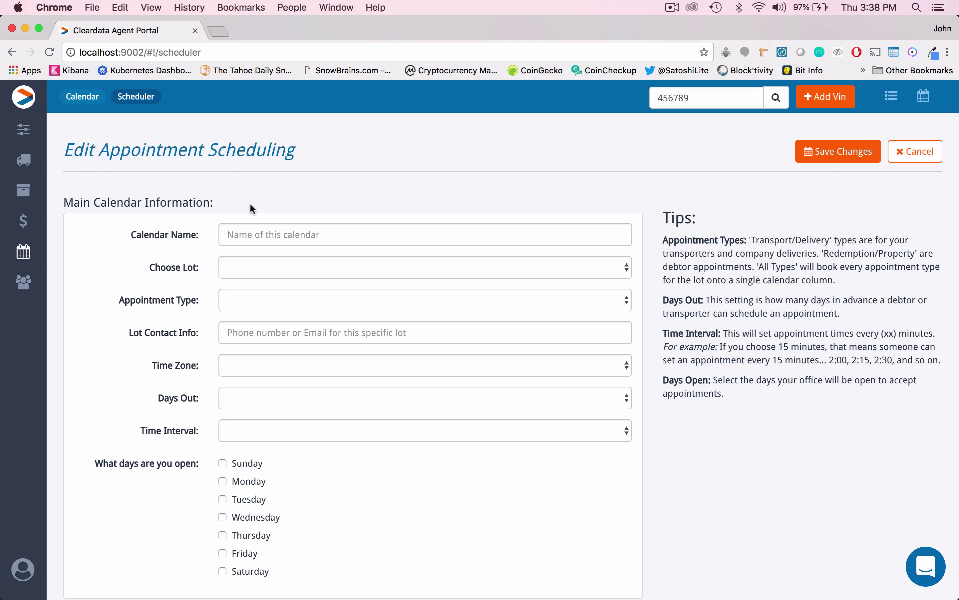
click(237, 233)
text(Sparks Transport)
click(356, 270)
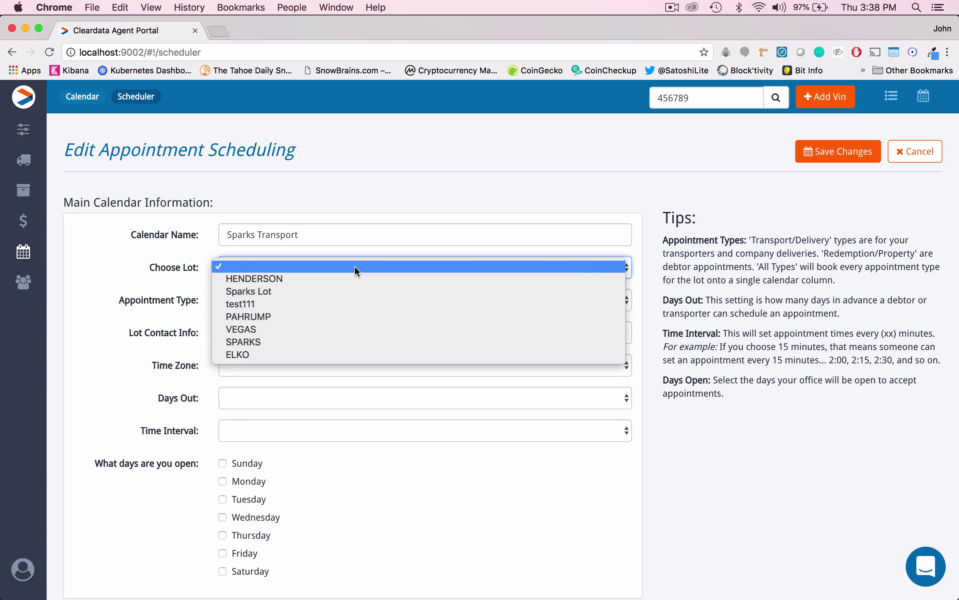
click(336, 291)
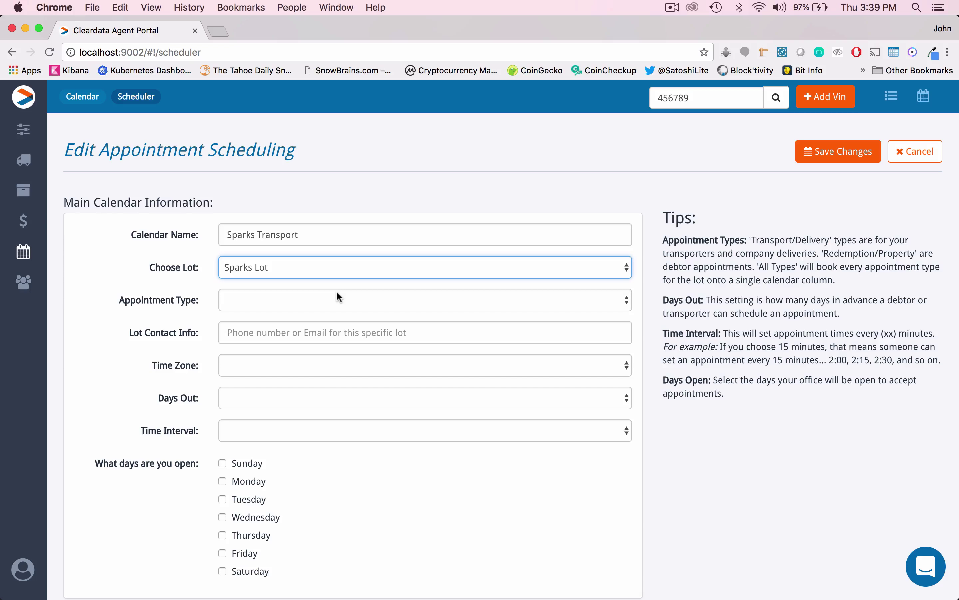
click(350, 304)
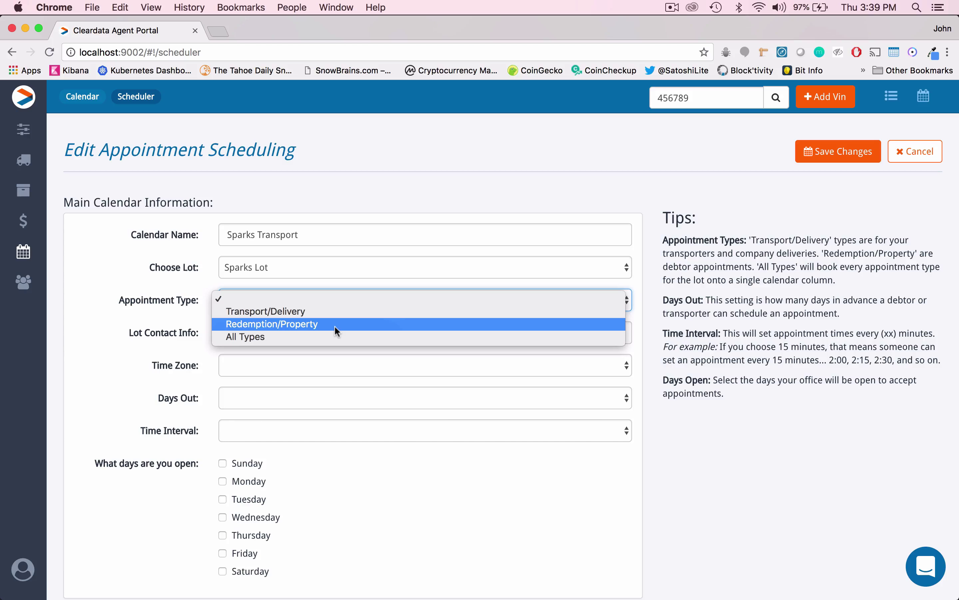
click(318, 311)
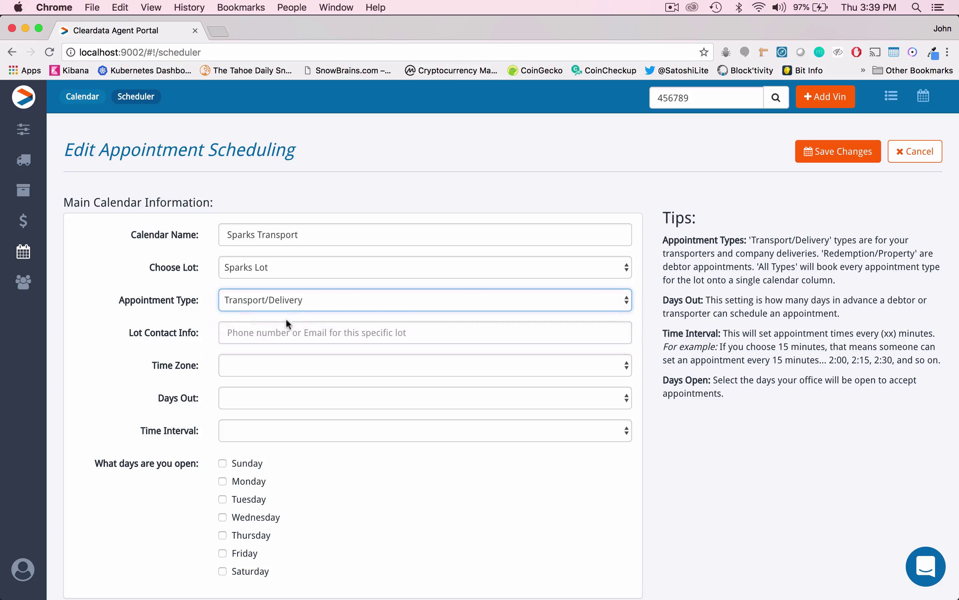
Enter the lot contact phone number and set Pacific time zone, 1 Day out, 20 Minutes interval.
click(240, 332)
text(775-123-4567)
click(326, 360)
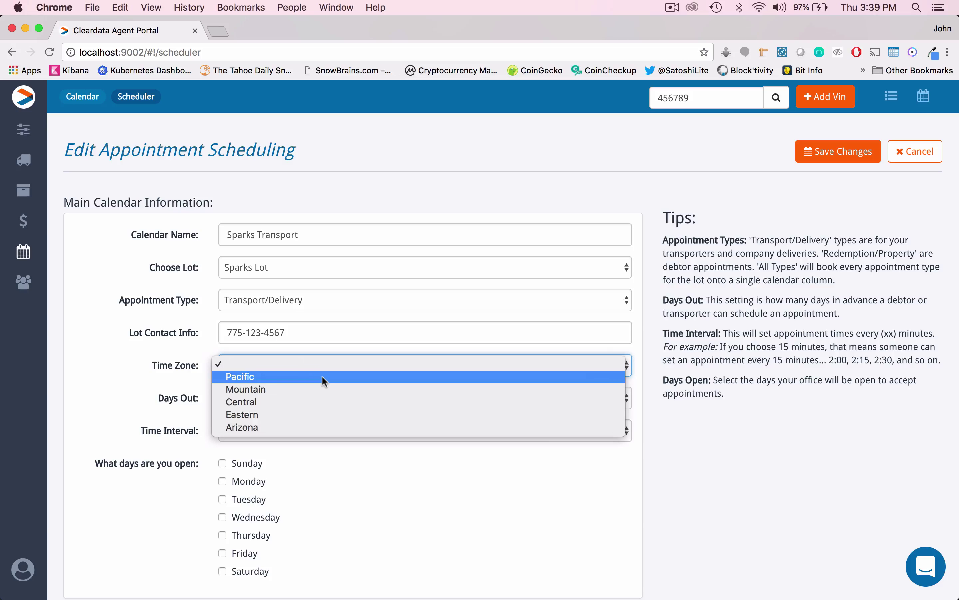
click(321, 375)
click(342, 401)
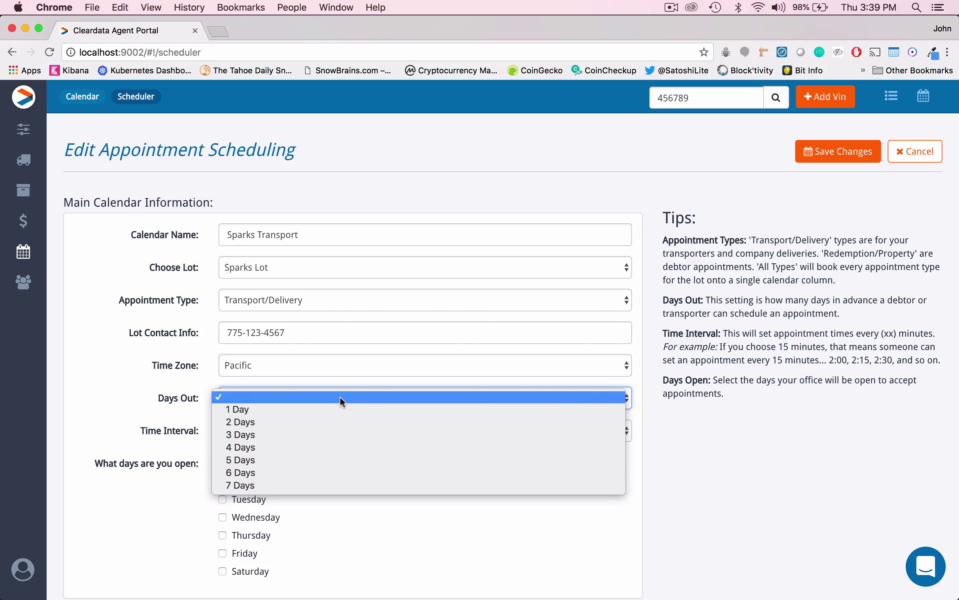
click(329, 410)
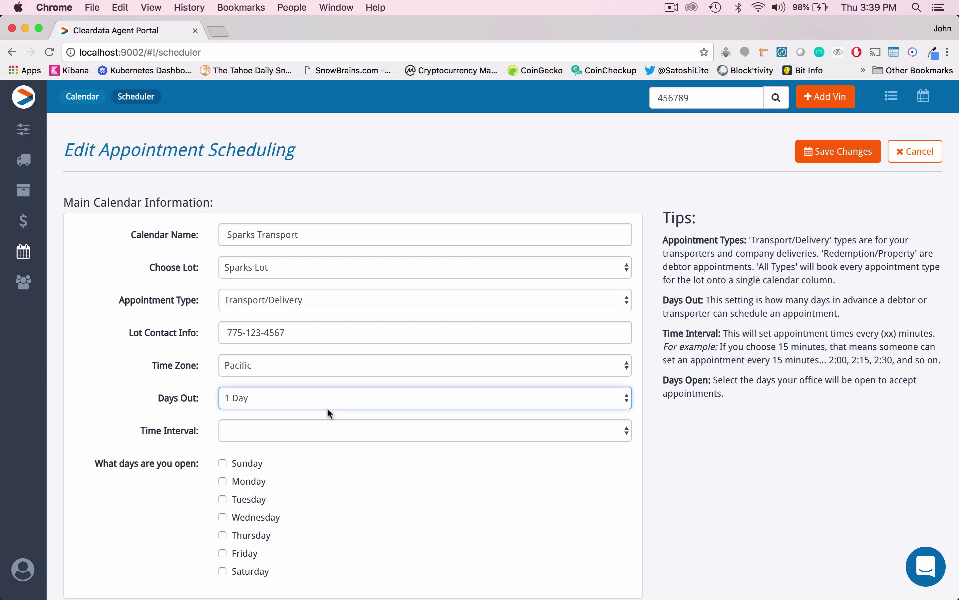
click(395, 436)
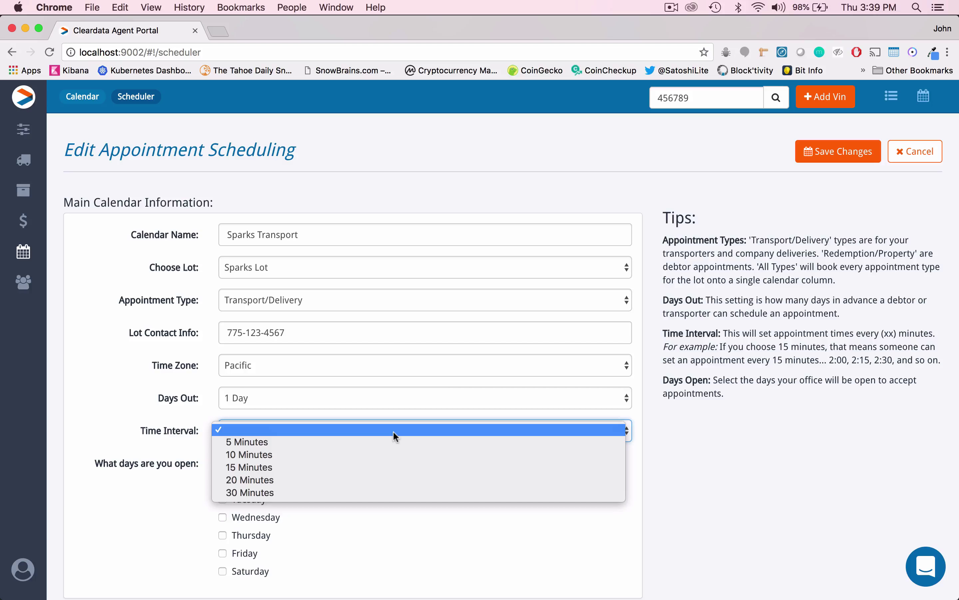
click(351, 479)
Tick Monday, Tuesday, Wednesday, Thursday and Friday as open days, leaving Saturday and Sunday unchecked.
scroll(351, 480, down, 6)
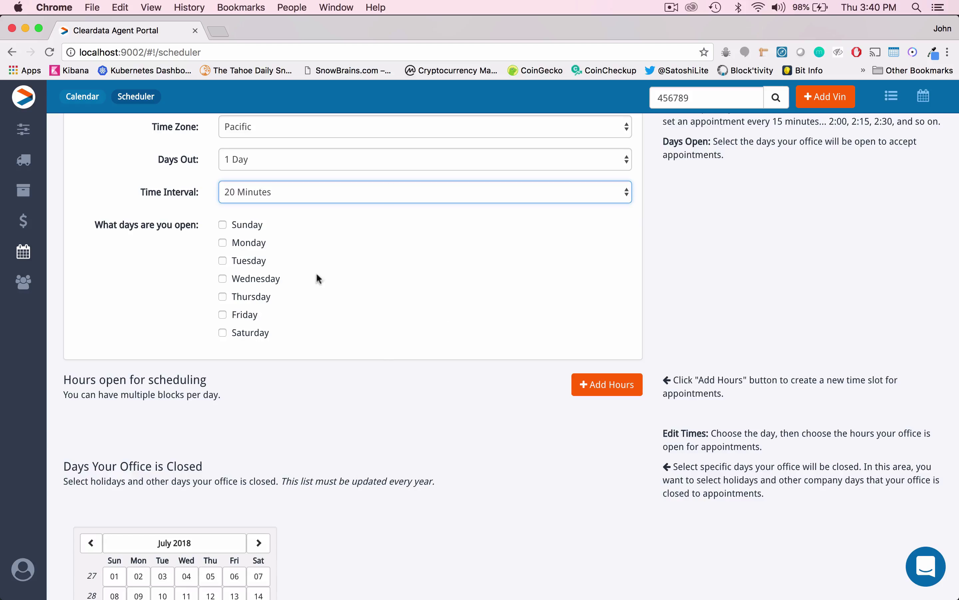
click(223, 242)
click(223, 260)
click(223, 279)
click(223, 296)
click(223, 315)
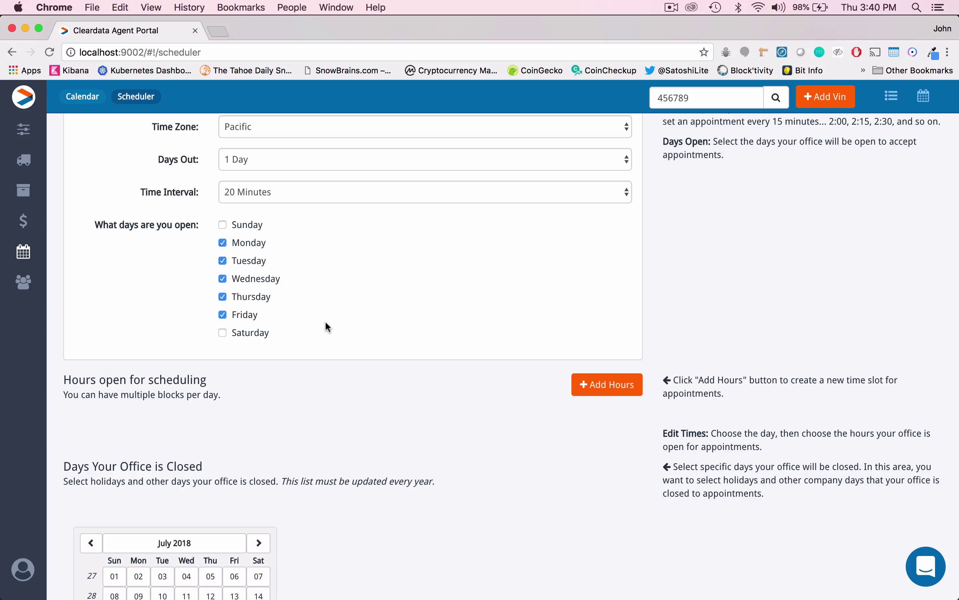
scroll(507, 247, down, 5)
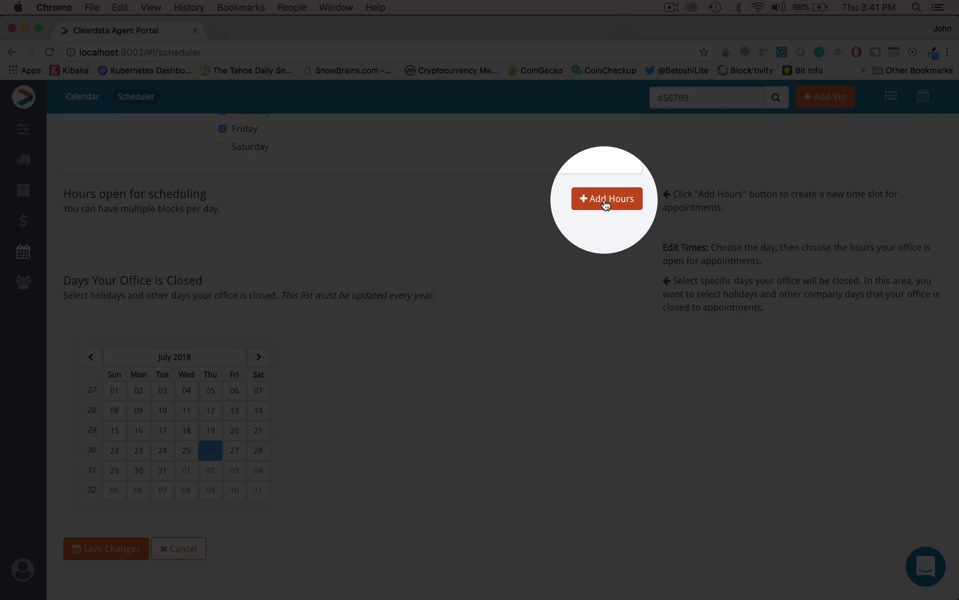
Add a Monday hours block starting at 11:00am and ending at 4:00pm.
click(606, 202)
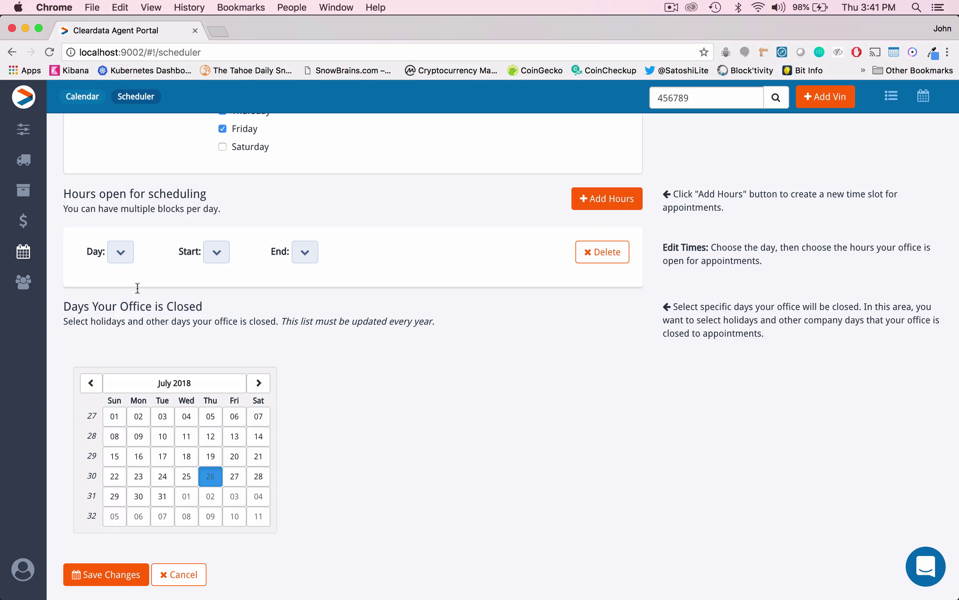
click(124, 255)
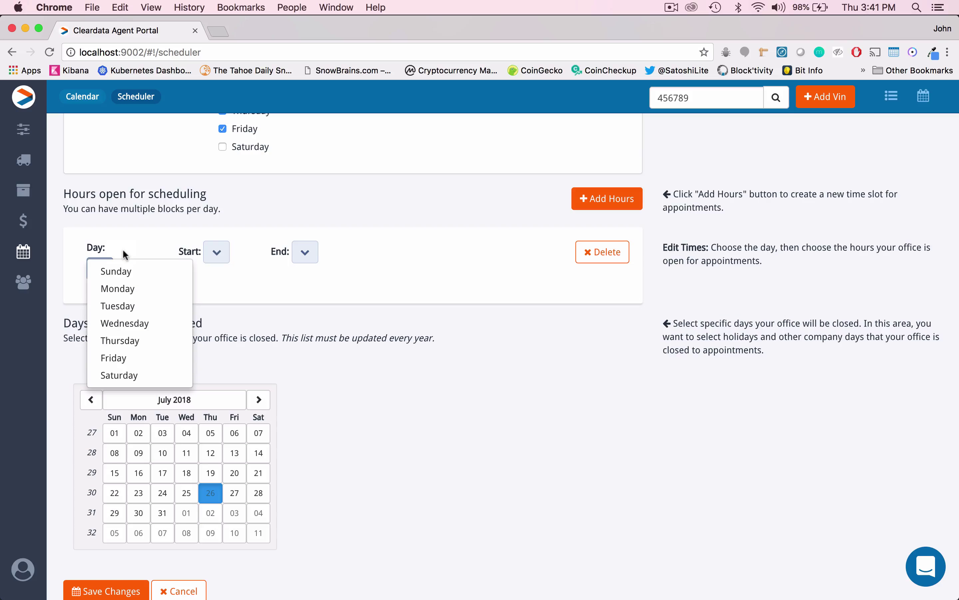
click(119, 292)
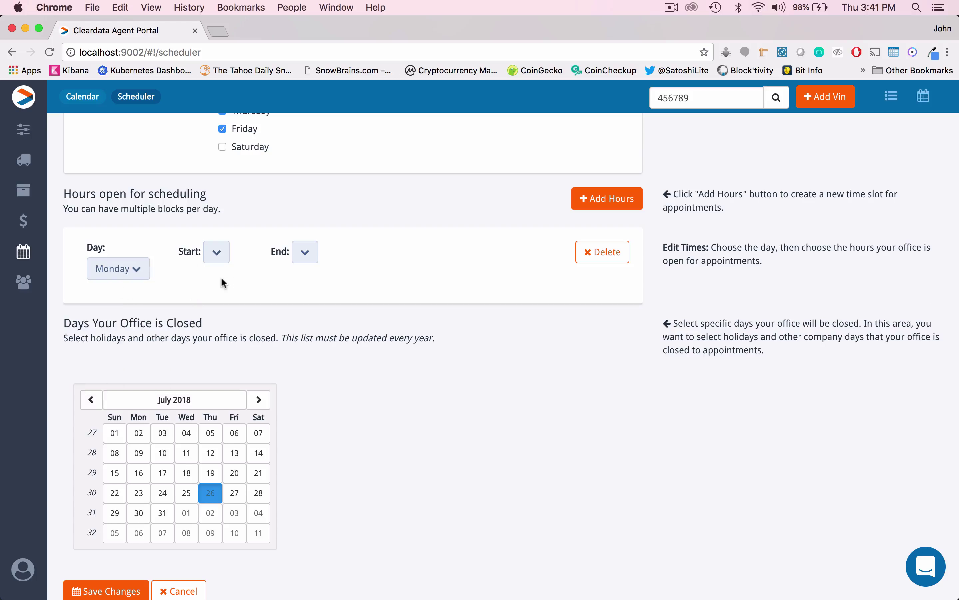
click(217, 254)
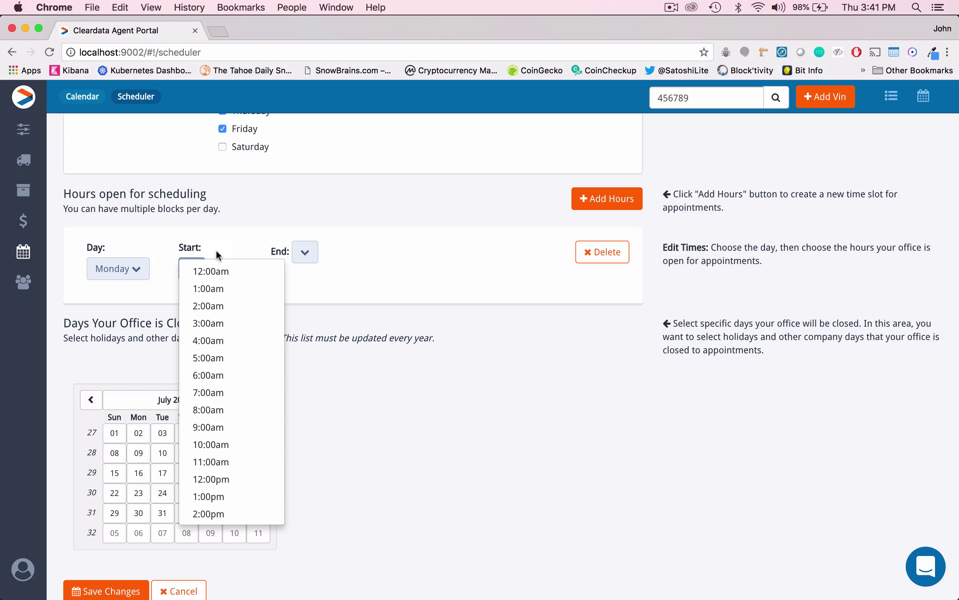
click(217, 463)
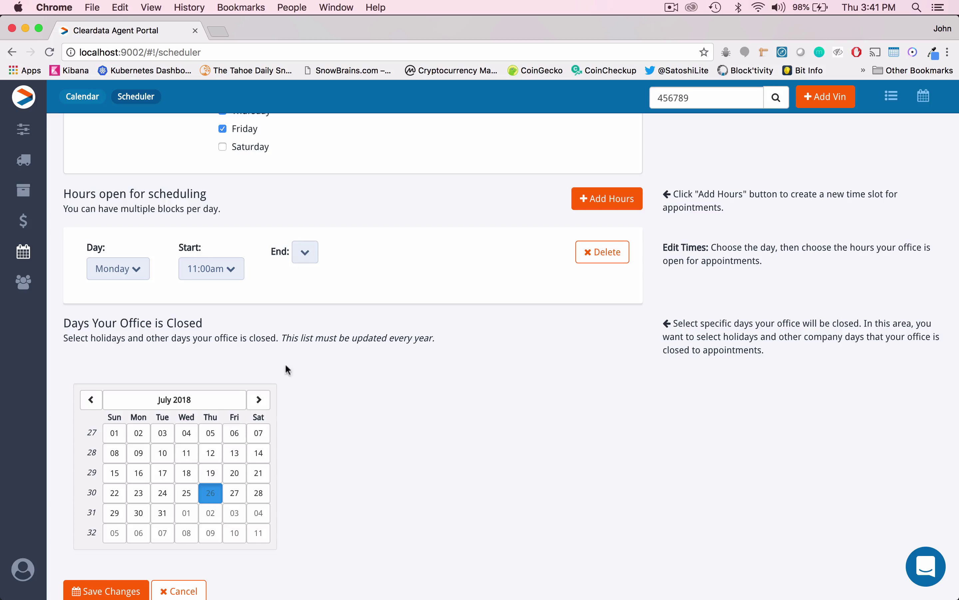
click(304, 253)
click(303, 273)
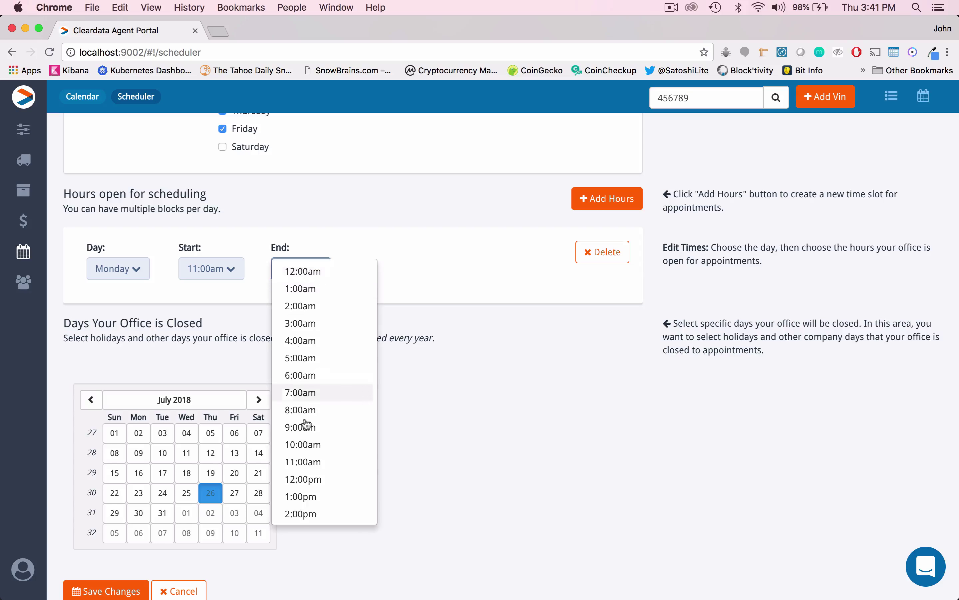
scroll(313, 468, down, 2)
click(301, 499)
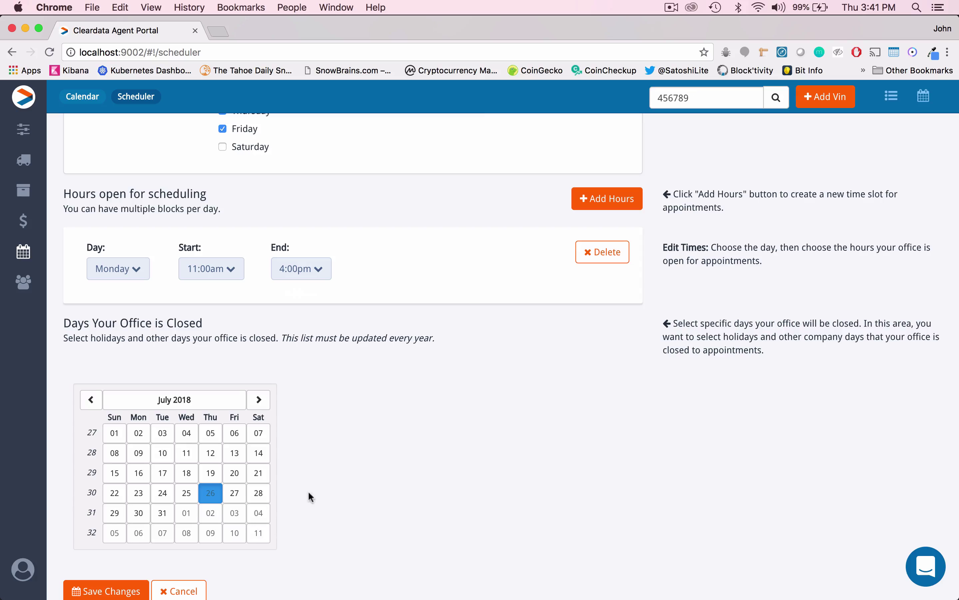
Add hours blocks for Tuesday through Thursday at 9:00am–4:00pm and Friday at 9:00am–12:00pm.
click(613, 200)
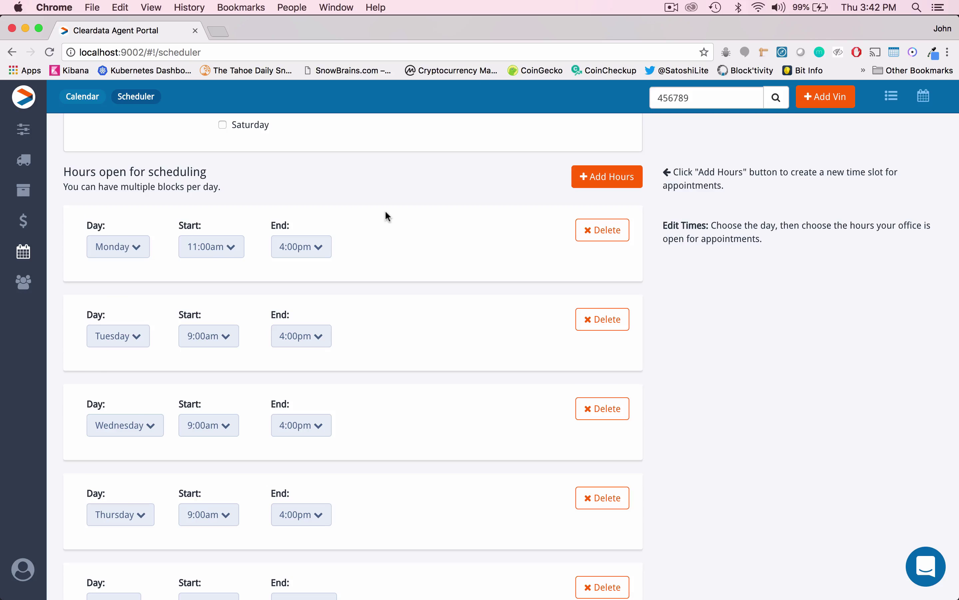
scroll(389, 238, down, 5)
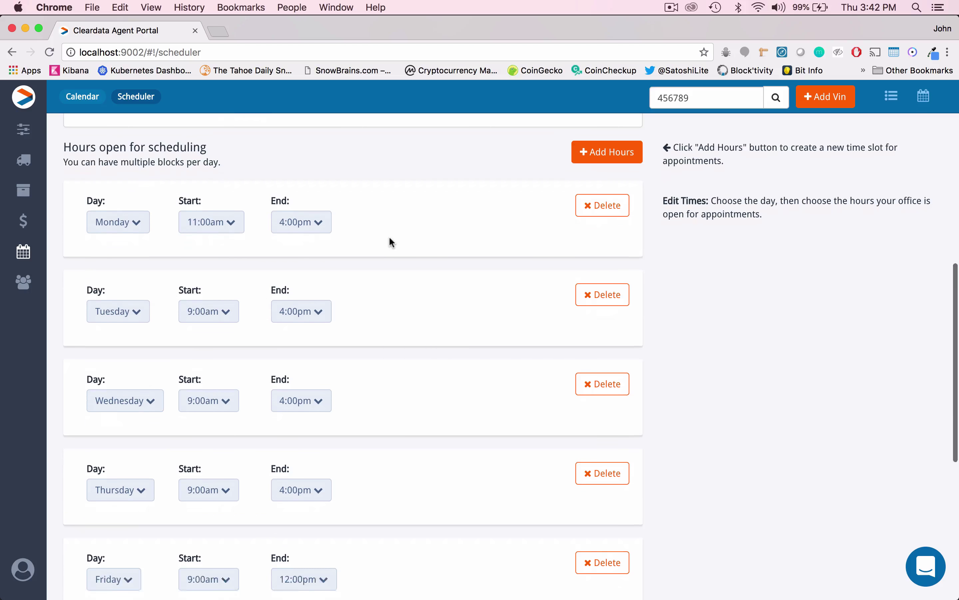
scroll(389, 238, down, 2)
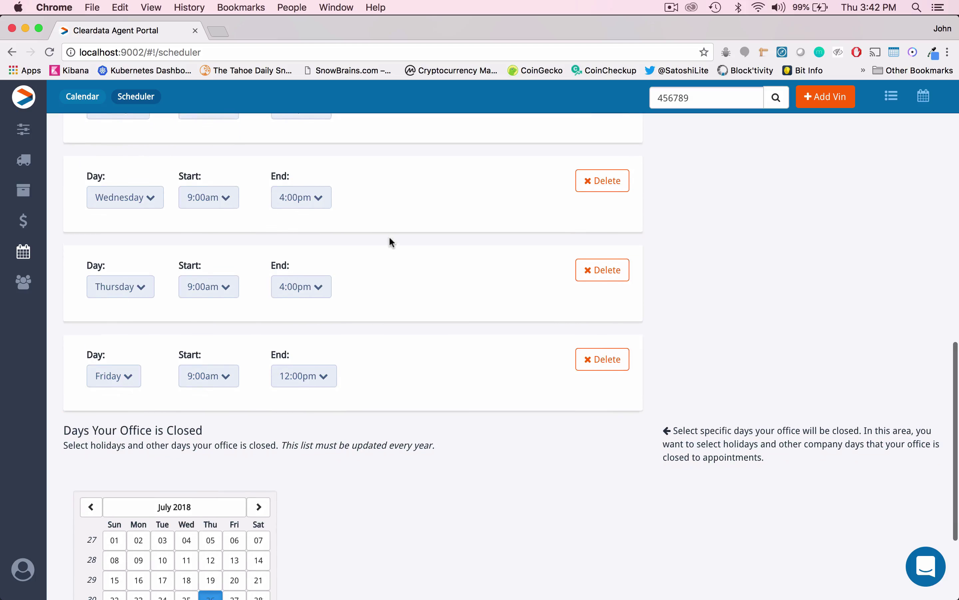
scroll(403, 260, down, 2)
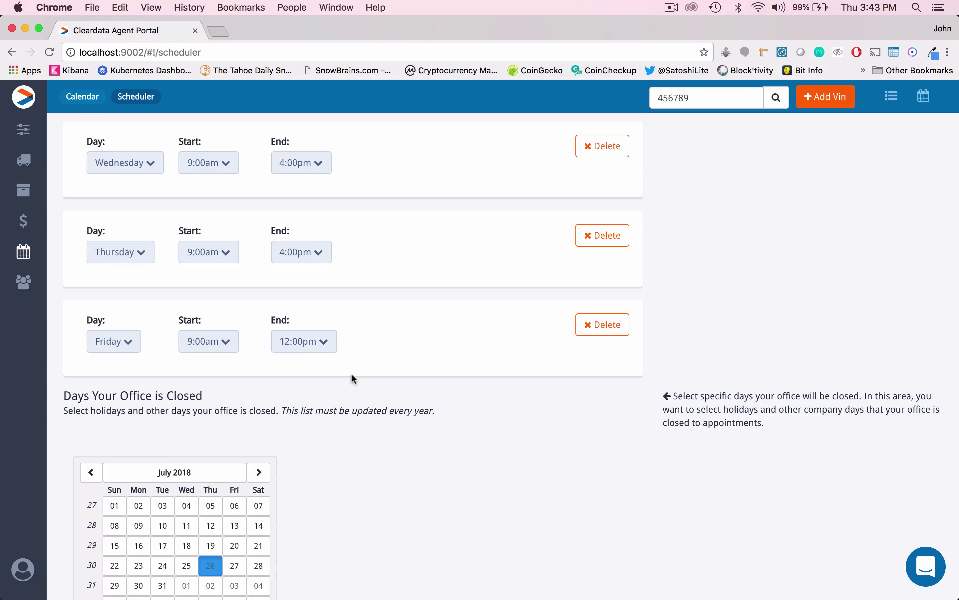
scroll(352, 375, up, 10)
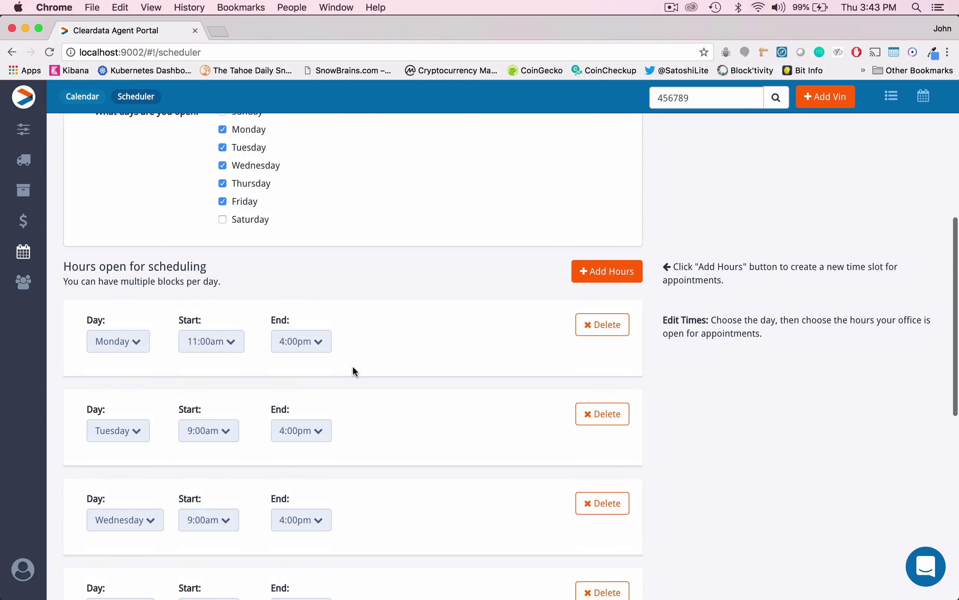
scroll(353, 369, down, 12)
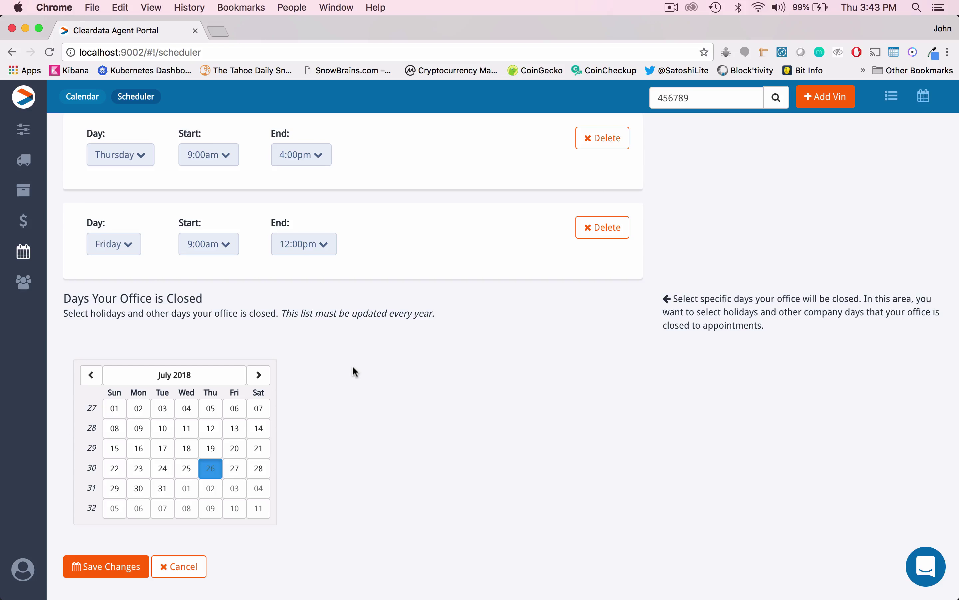
scroll(352, 367, up, 3)
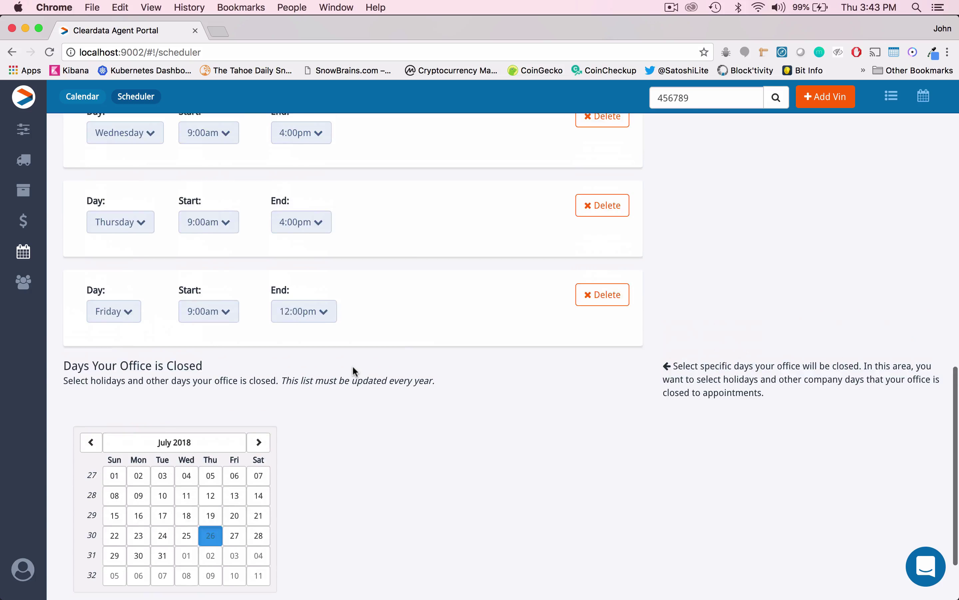
scroll(353, 367, down, 4)
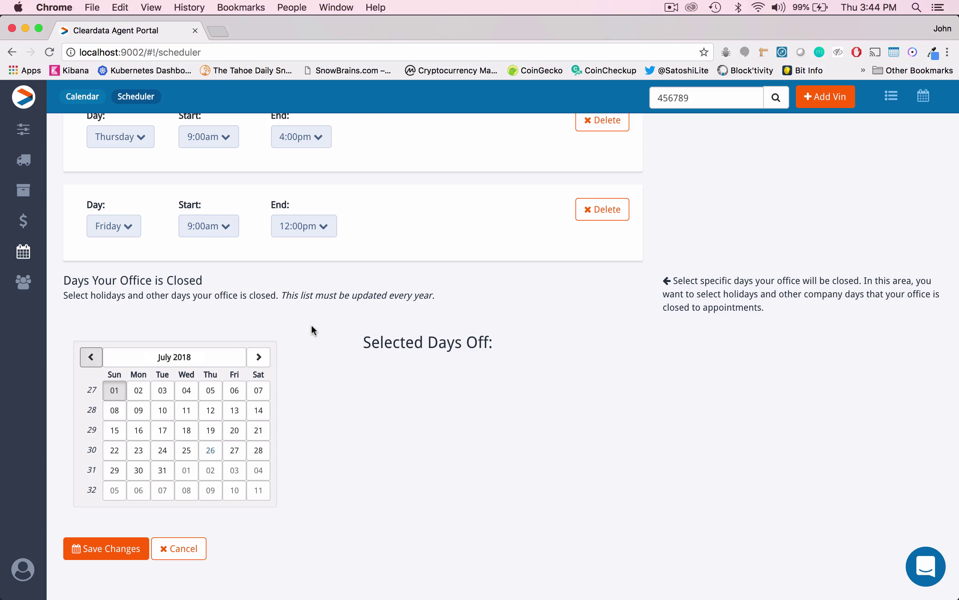
Pick 04 in the July 2018 closed-days calendar so it shows under Selected Days Off.
click(187, 392)
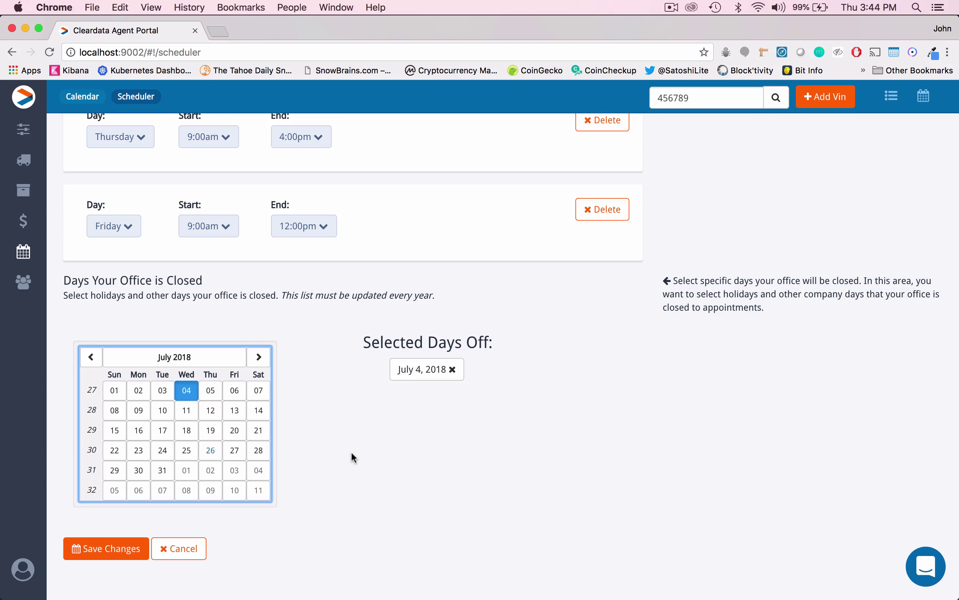
Save the Sparks Transport calendar with Save Changes at the bottom of the form.
scroll(350, 451, up, 15)
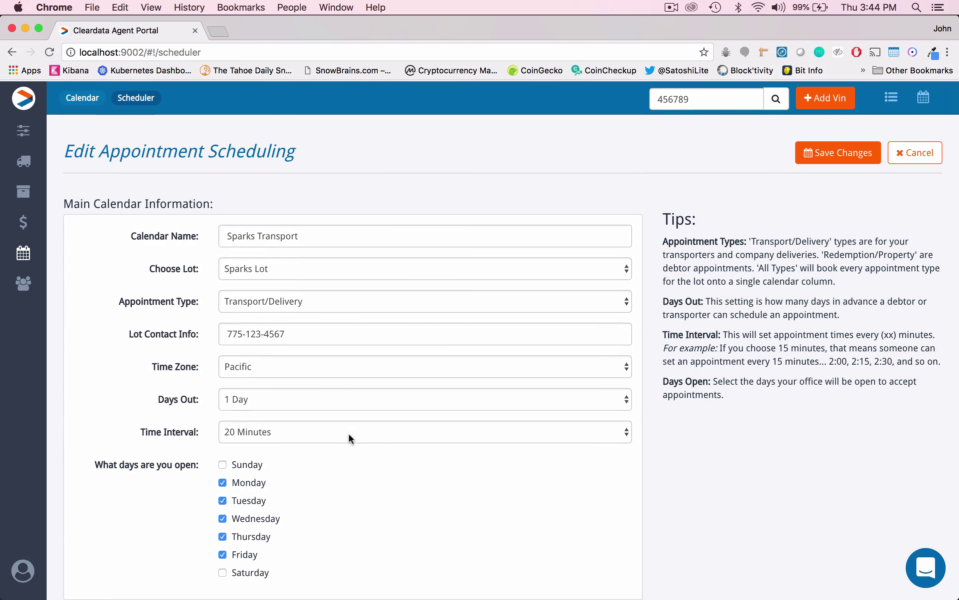
scroll(349, 435, down, 5)
scroll(349, 434, down, 10)
scroll(349, 442, down, 6)
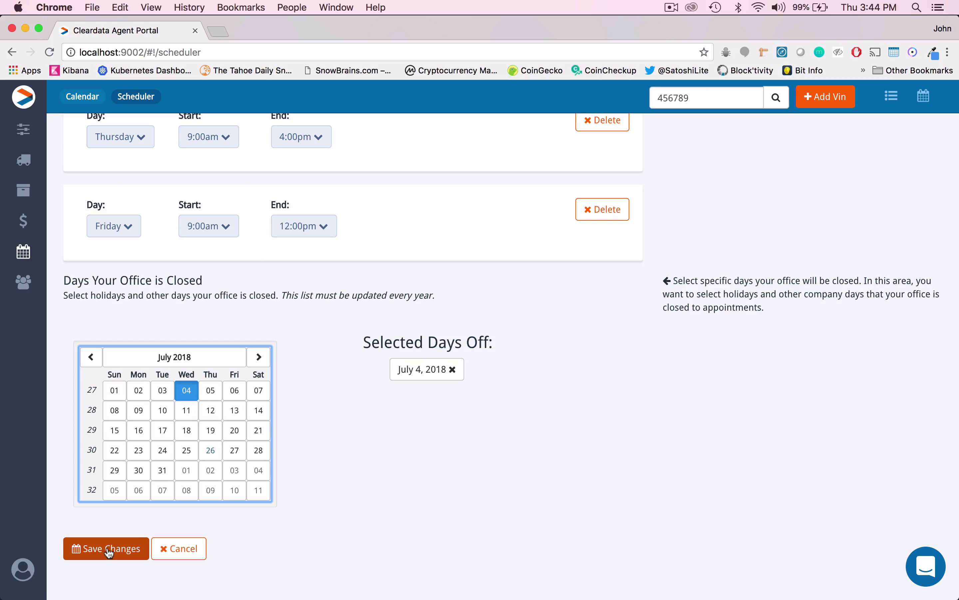
click(107, 548)
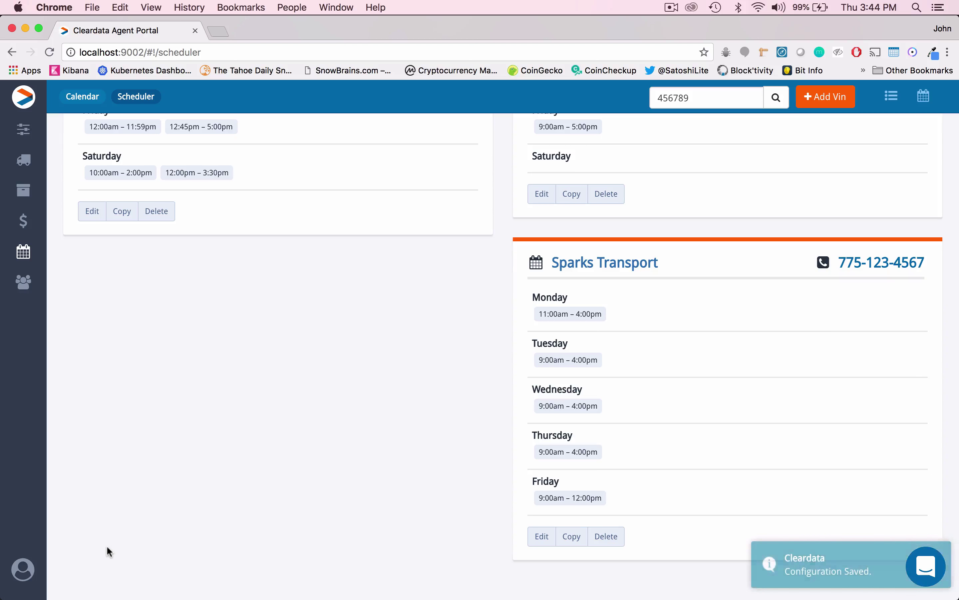